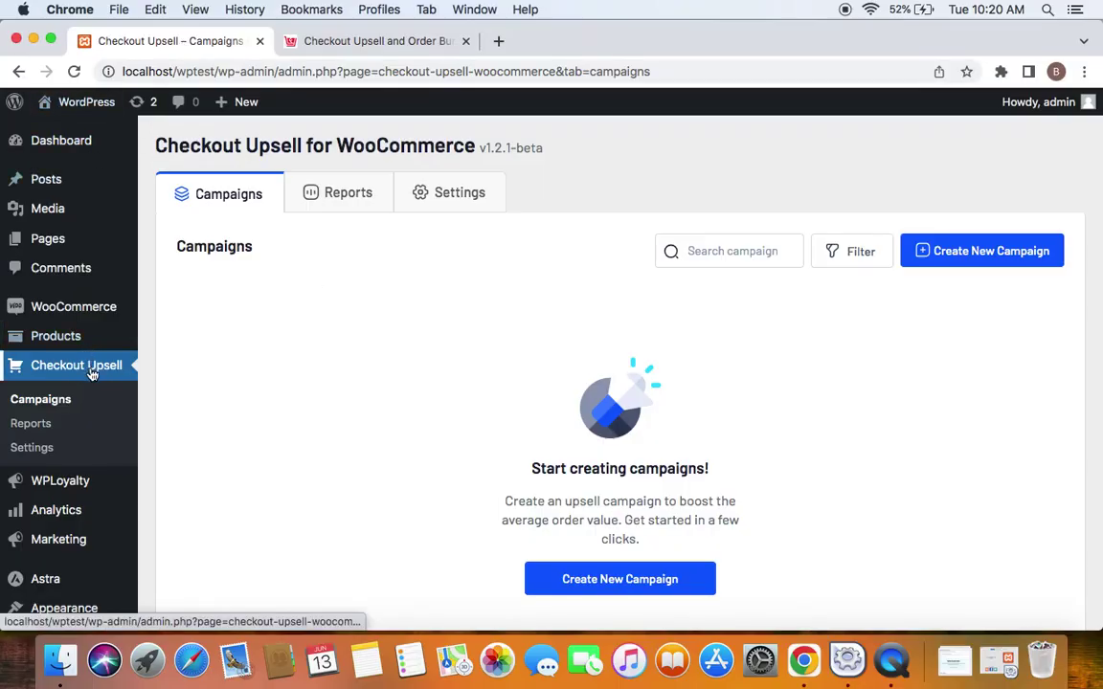
Step: Create a new Pre-purchase campaign and enter 'Exclusive deal' as its campaign name
left_click(988, 255)
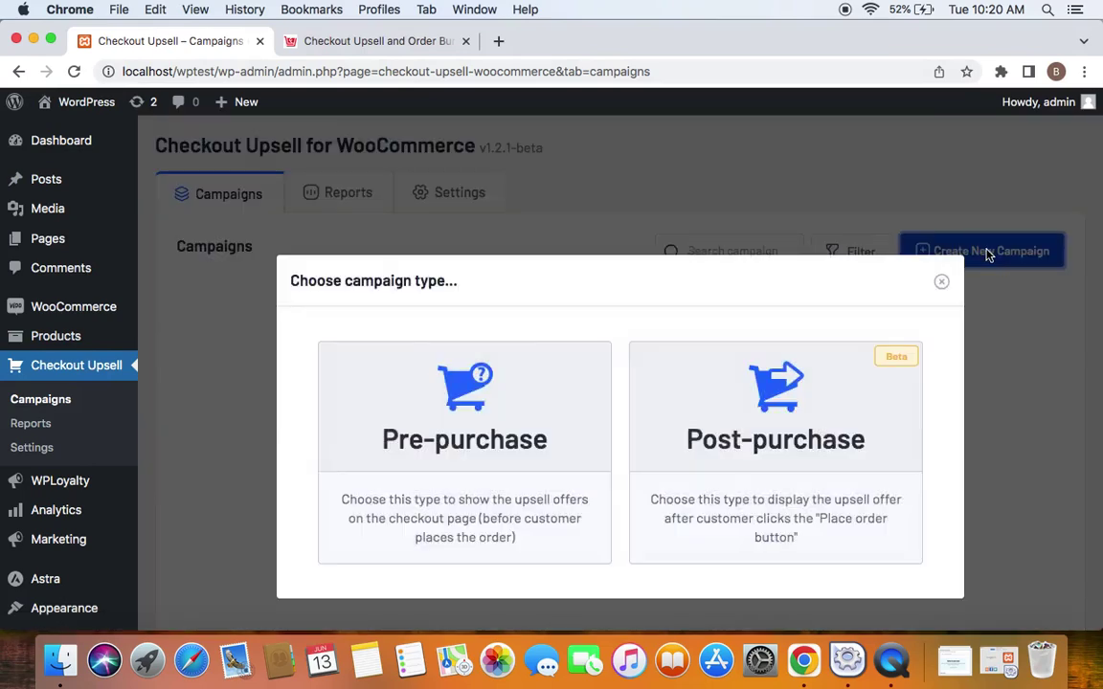
left_click(496, 451)
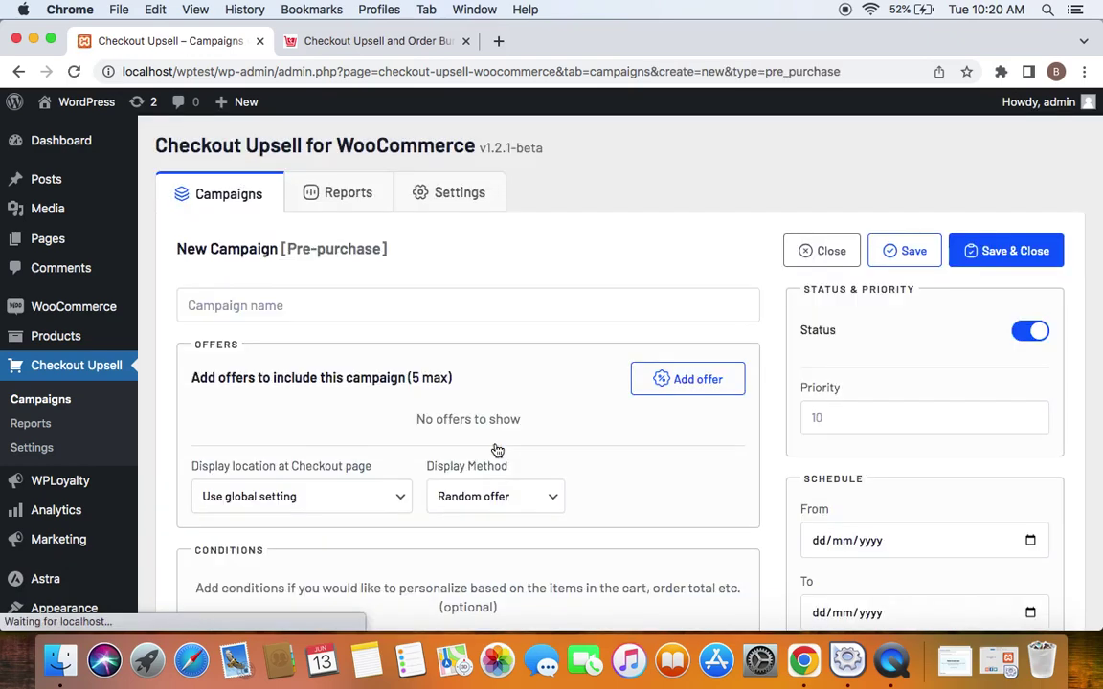
left_click(483, 310)
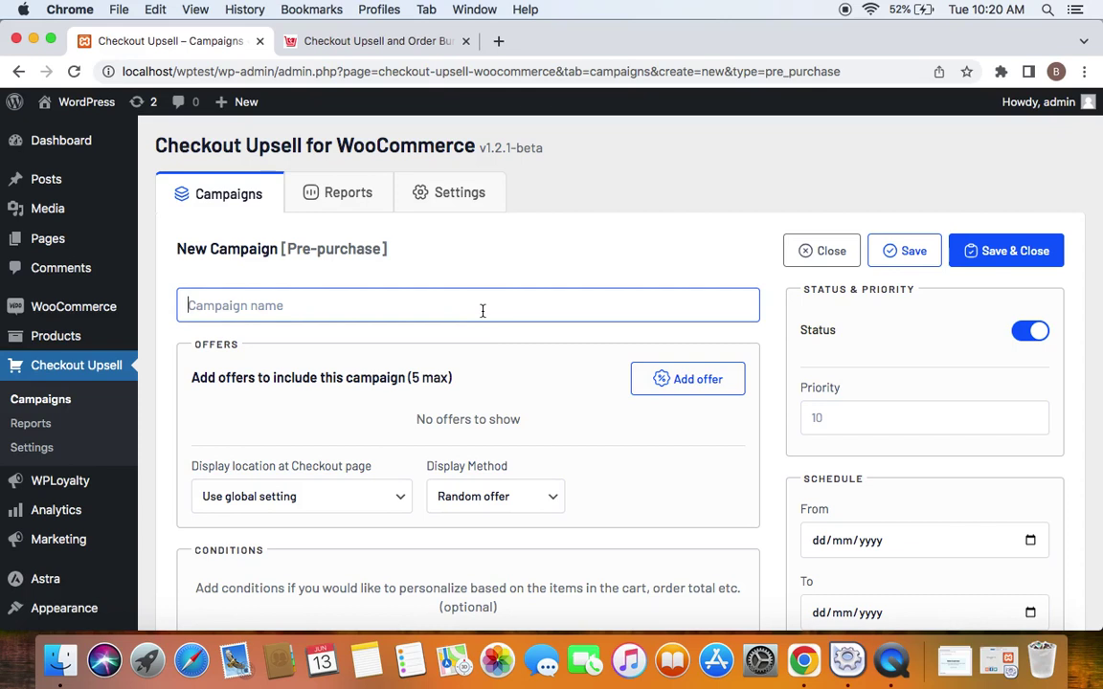
type("Exclusi")
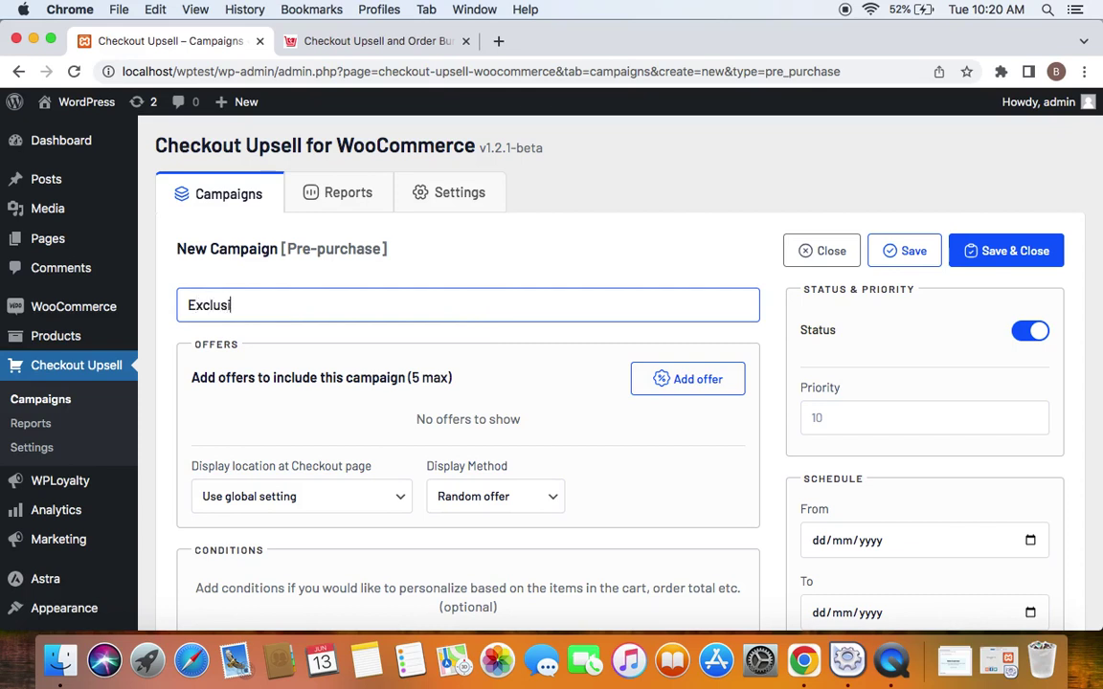
type("ve deal")
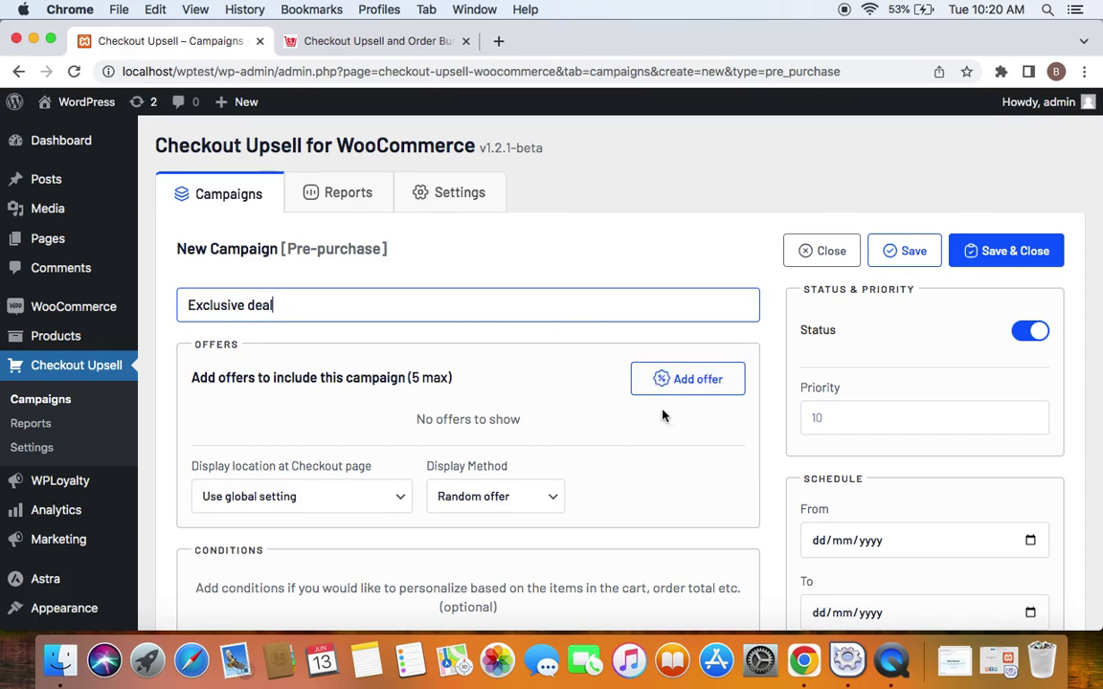
Step: Add an offer and choose the product #18 Cap for it
left_click(689, 379)
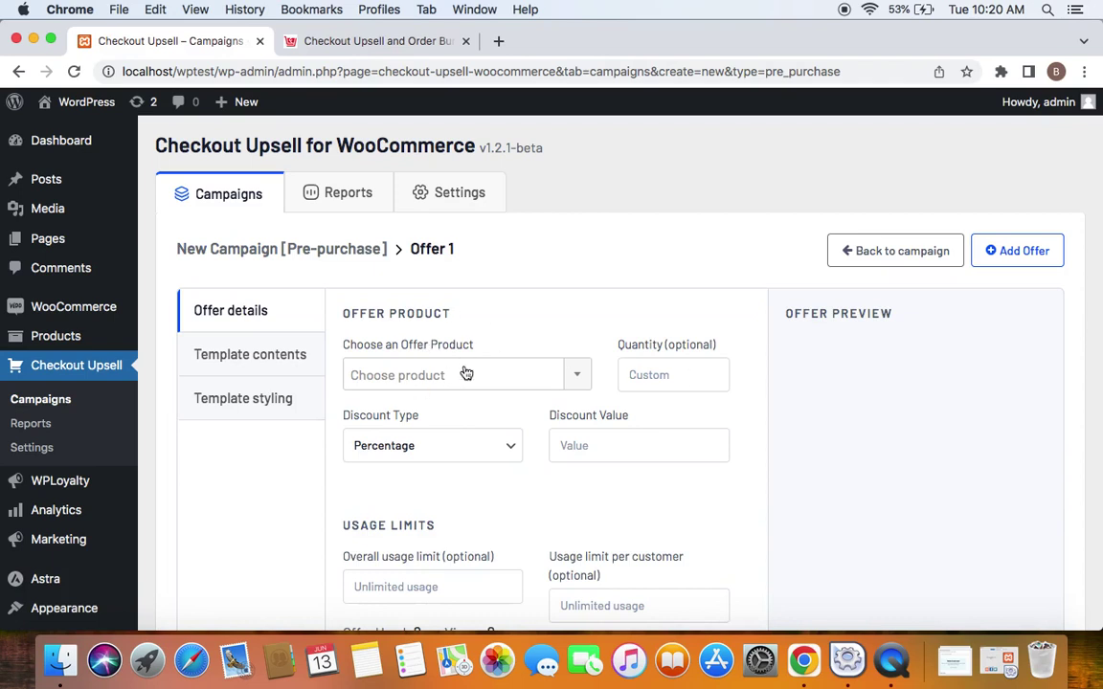
left_click(498, 375)
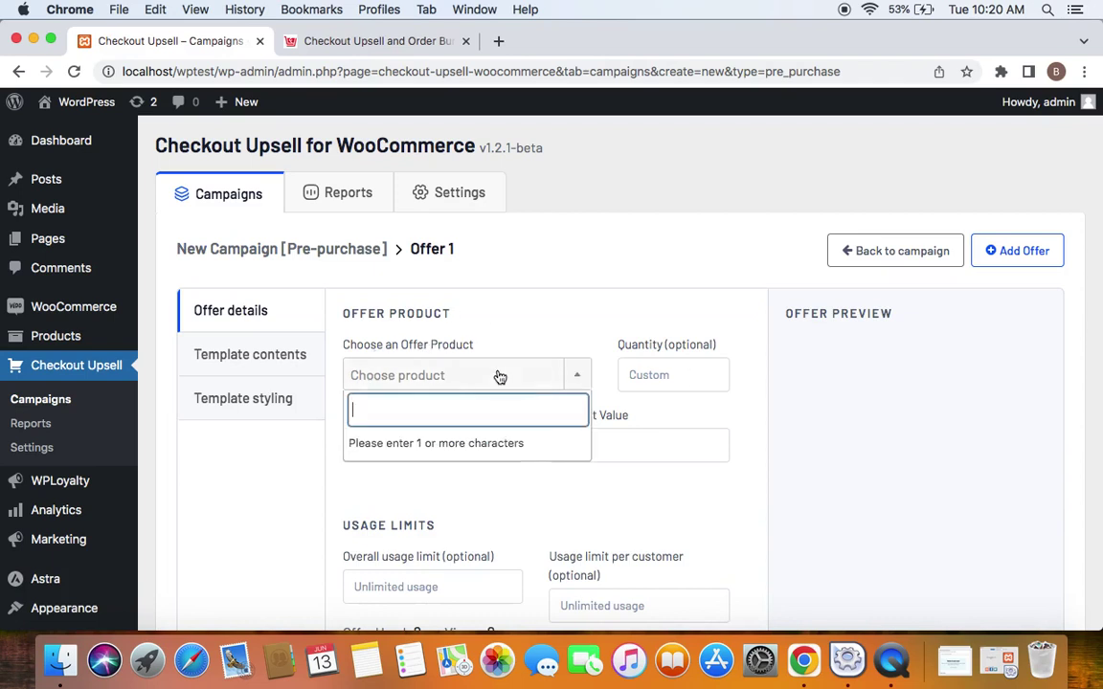
type("cap")
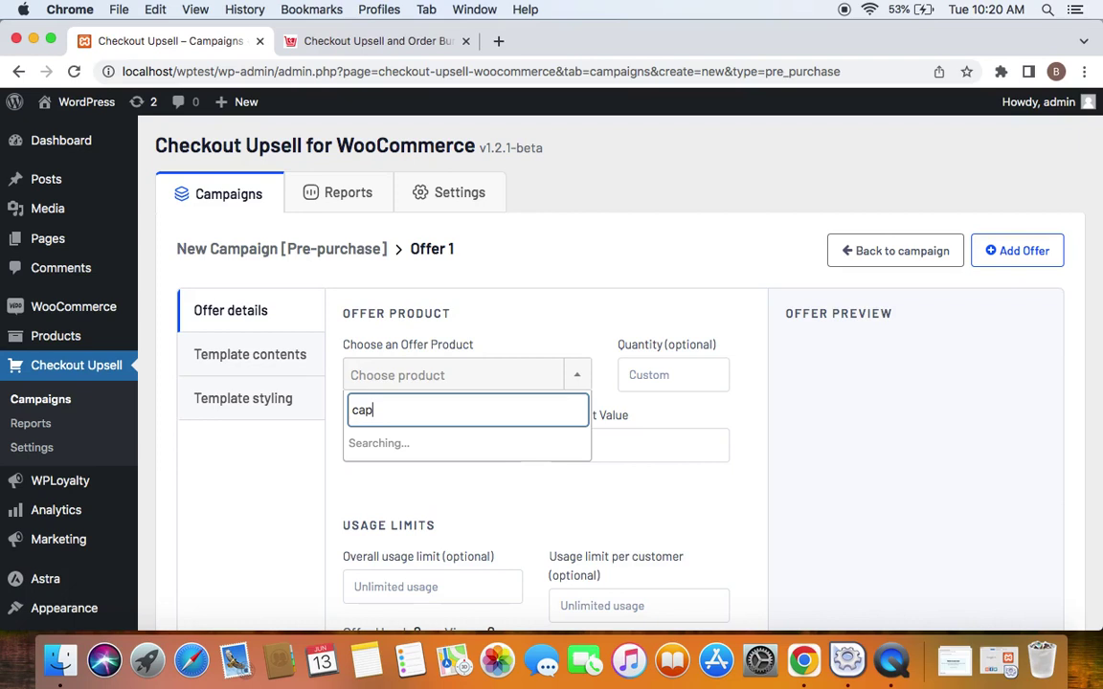
left_click(475, 443)
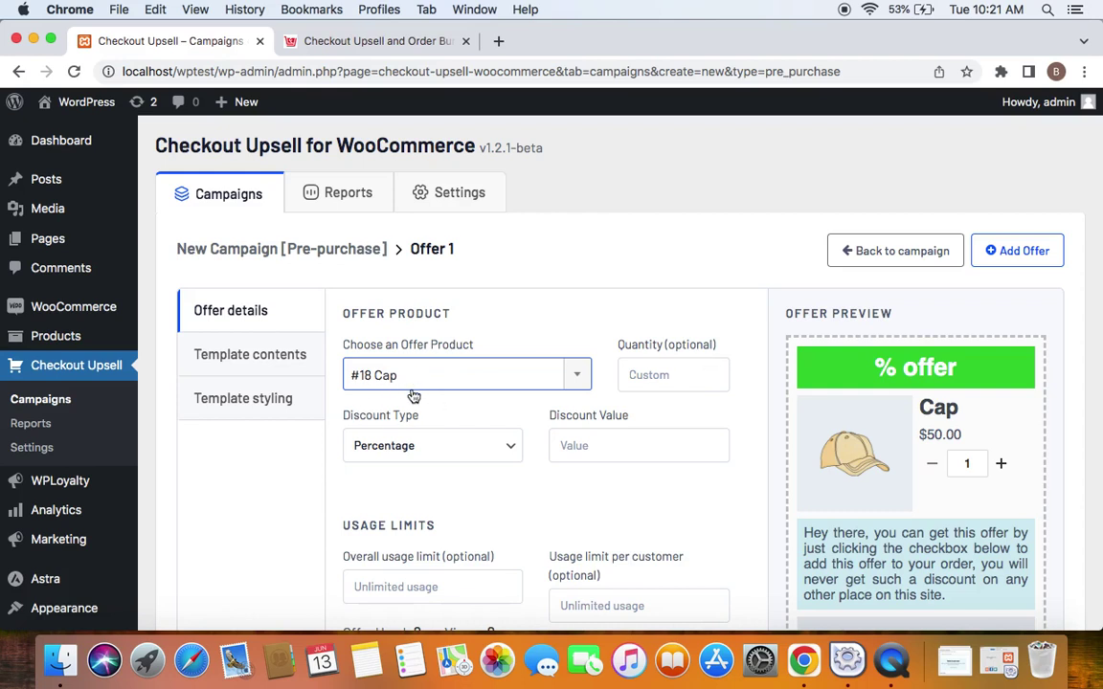
Step: Give the Cap offer a 20% percentage discount and add it to the campaign
left_click(668, 375)
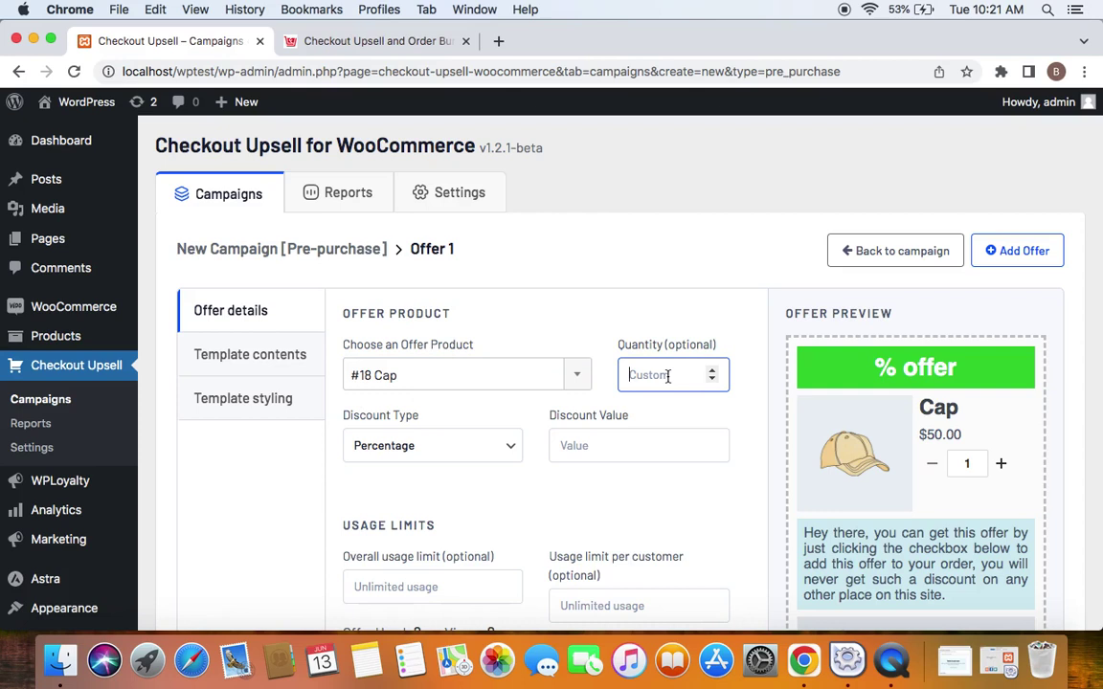
type("1")
key("BackSpace")
left_click(591, 447)
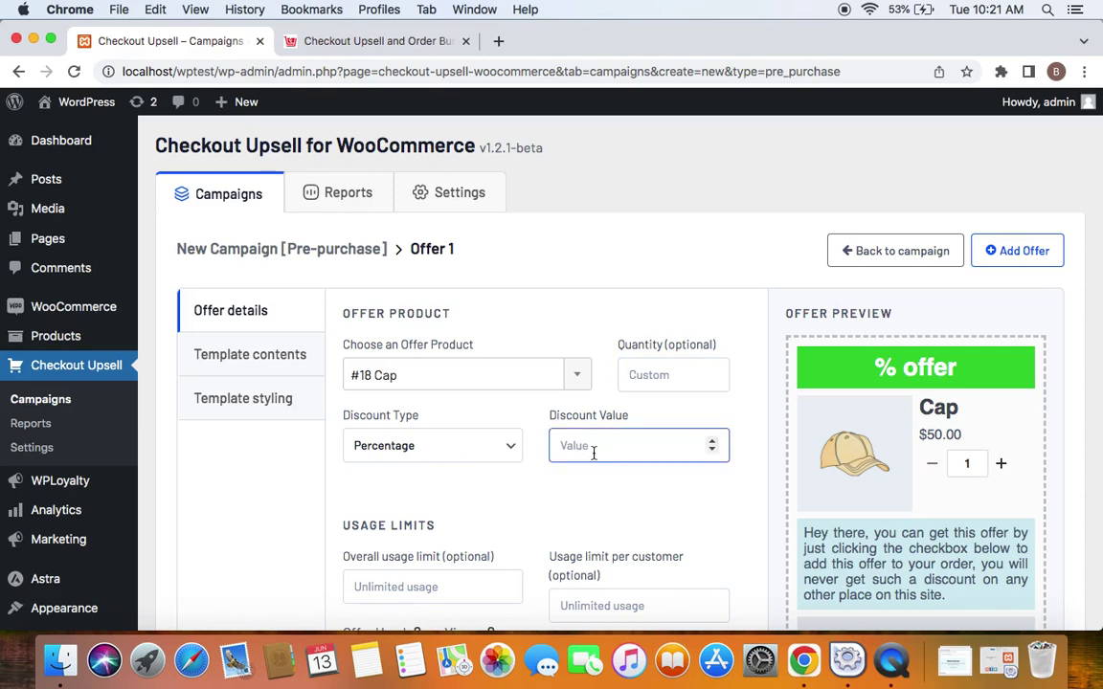
type("20")
left_click(687, 525)
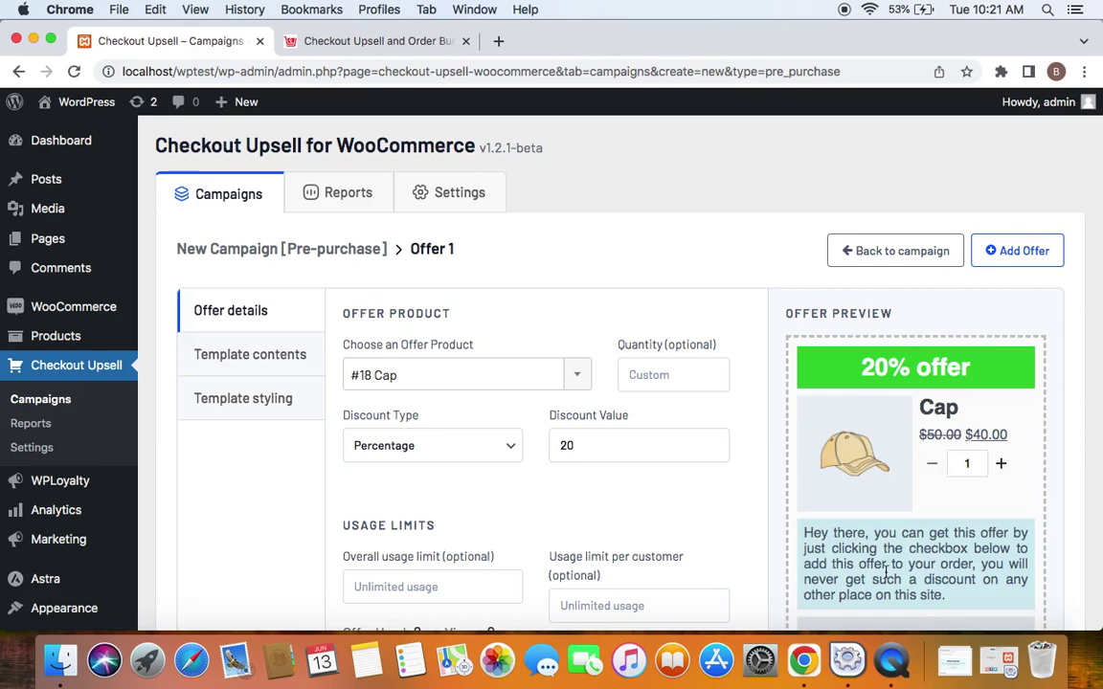
scroll(886, 574, "down", 1)
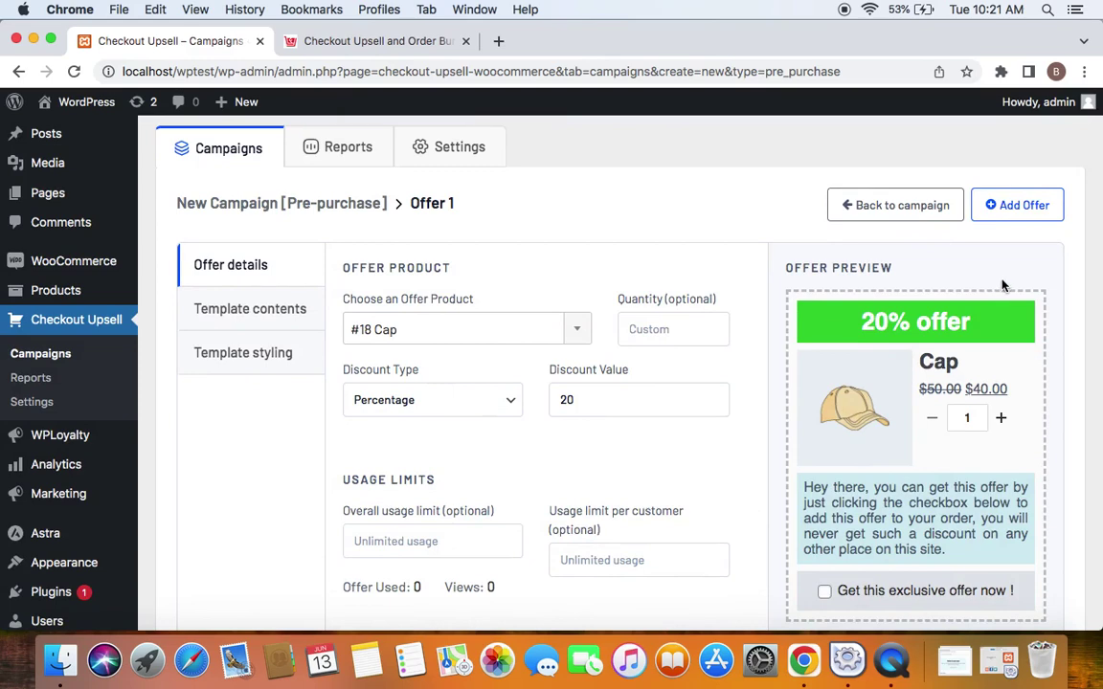
left_click(1024, 209)
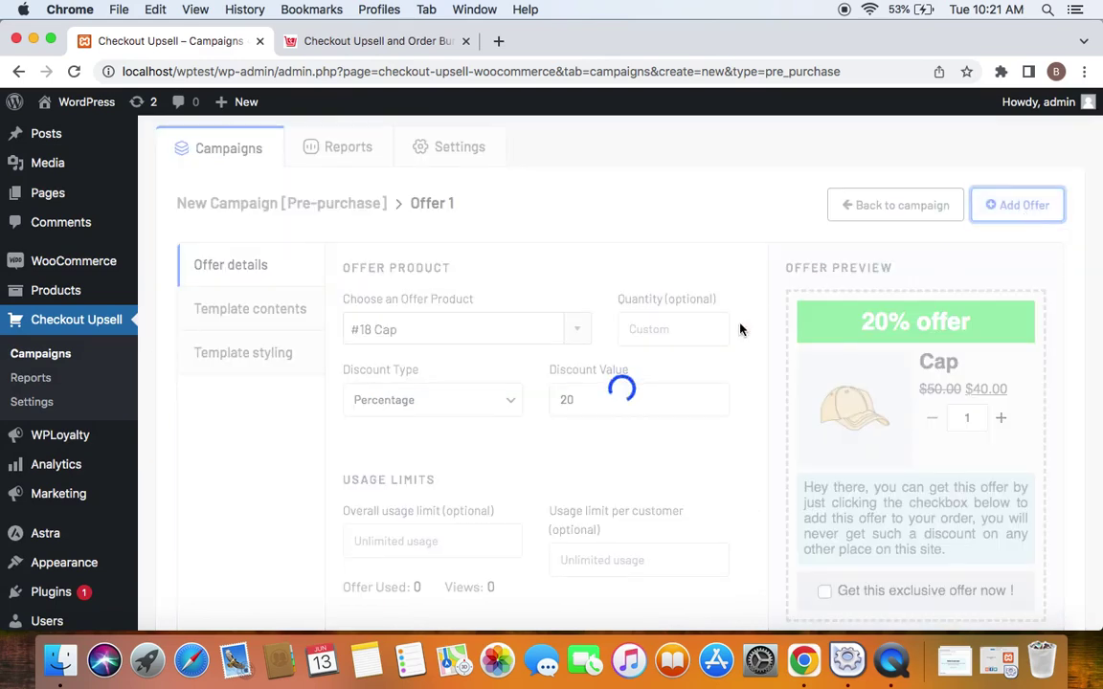
Step: Save and close the Exclusive deal campaign, then open the storefront in a new tab
left_click(984, 207)
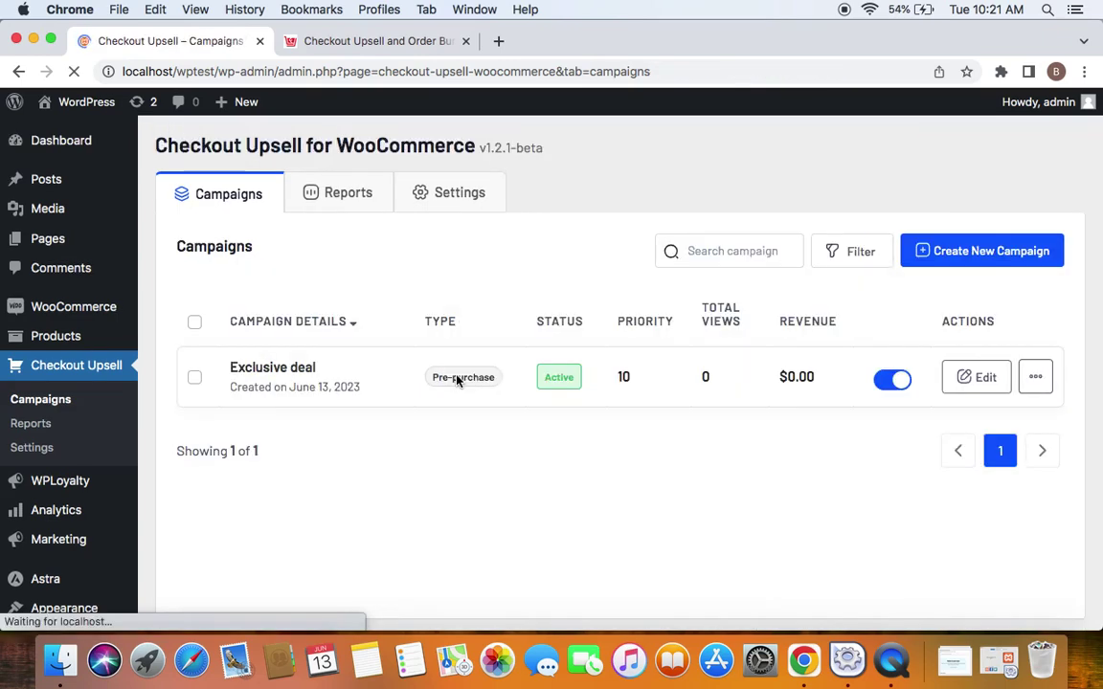
right_click(103, 112)
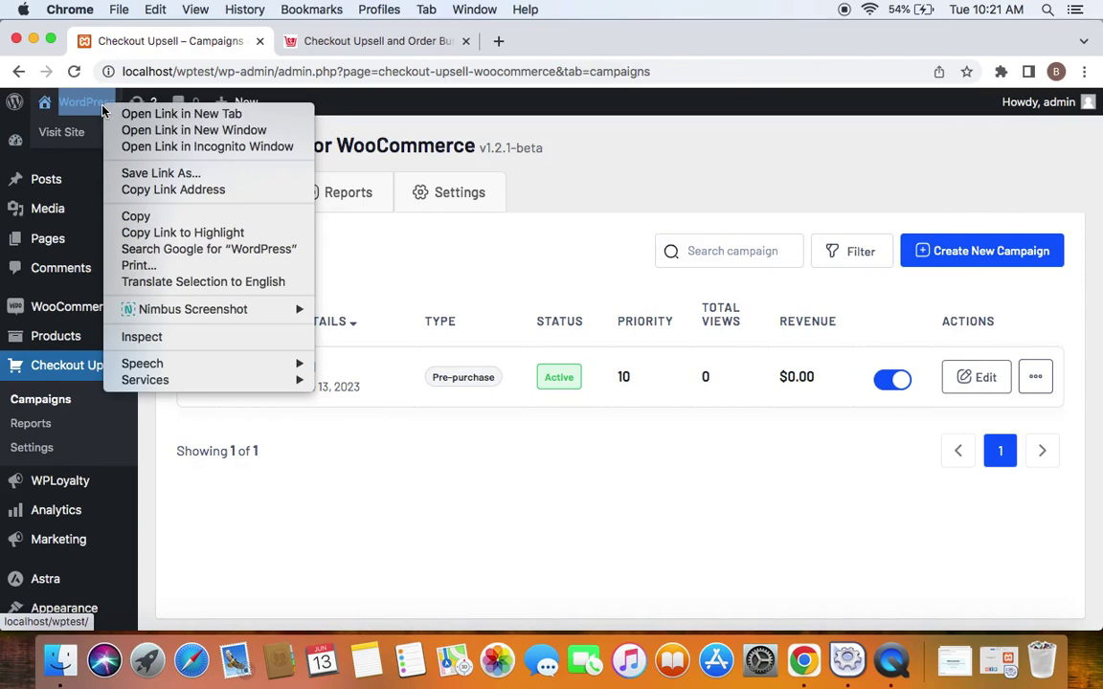
left_click(144, 112)
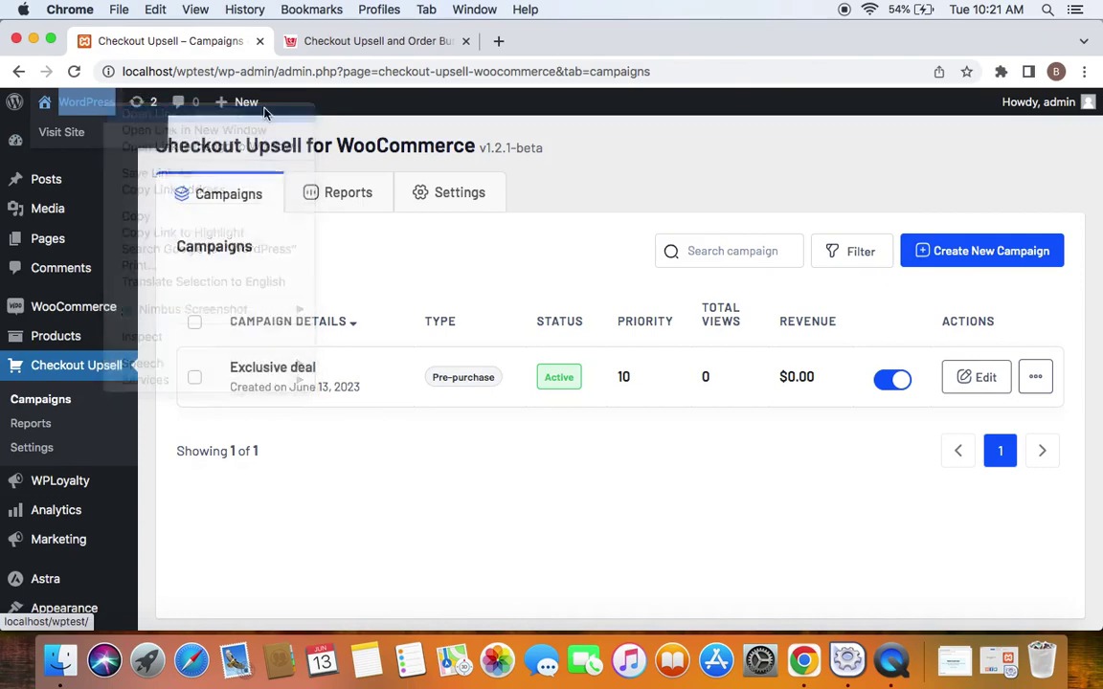
left_click(322, 46)
Step: Add the Polo to the cart and proceed to checkout
scroll(541, 381, "down", 15)
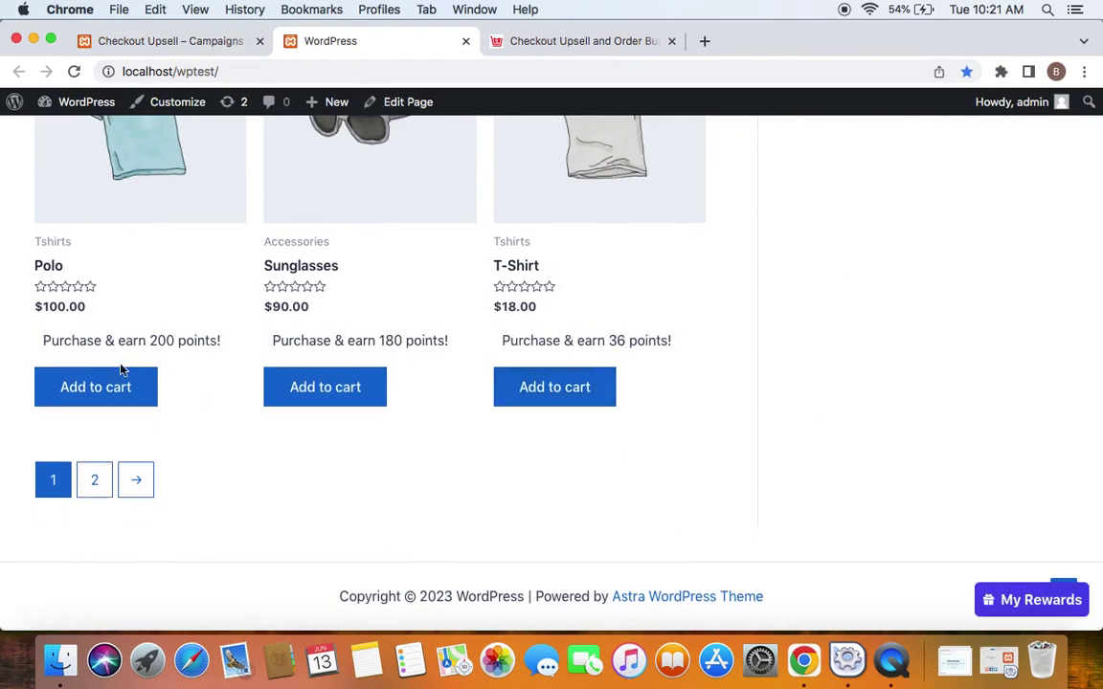
left_click(108, 389)
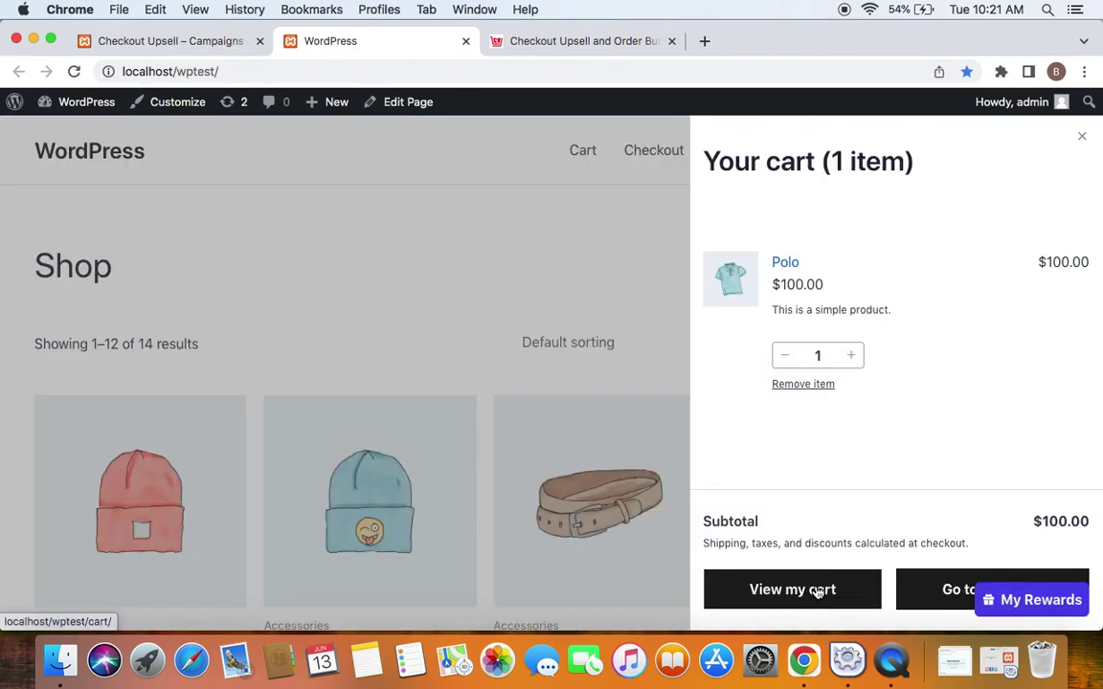
left_click(926, 591)
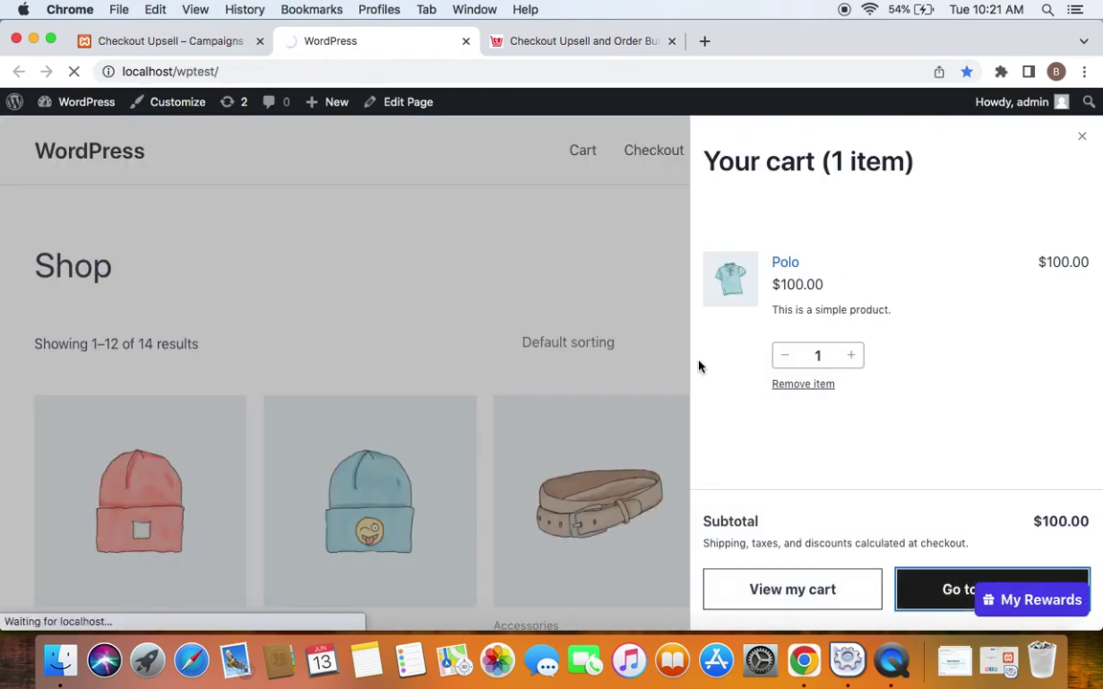
Step: Tick 'Get this exclusive offer now !' so the Cap joins the order at $40.00
scroll(699, 366, "down", 3)
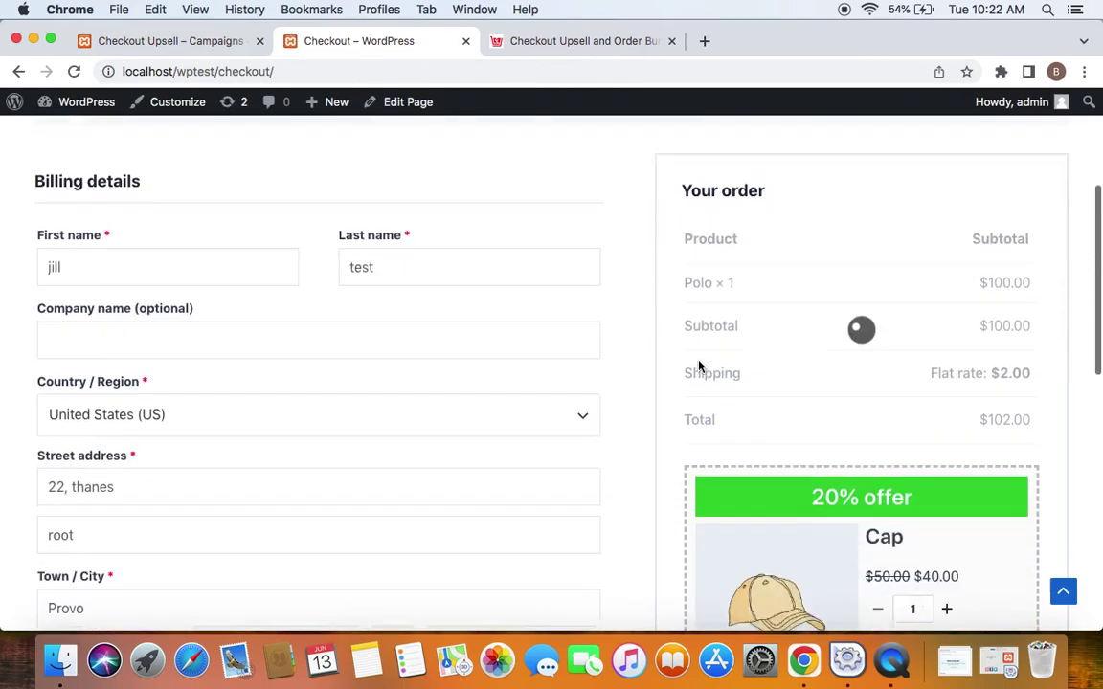
scroll(699, 365, "down", 1)
scroll(699, 363, "down", 3)
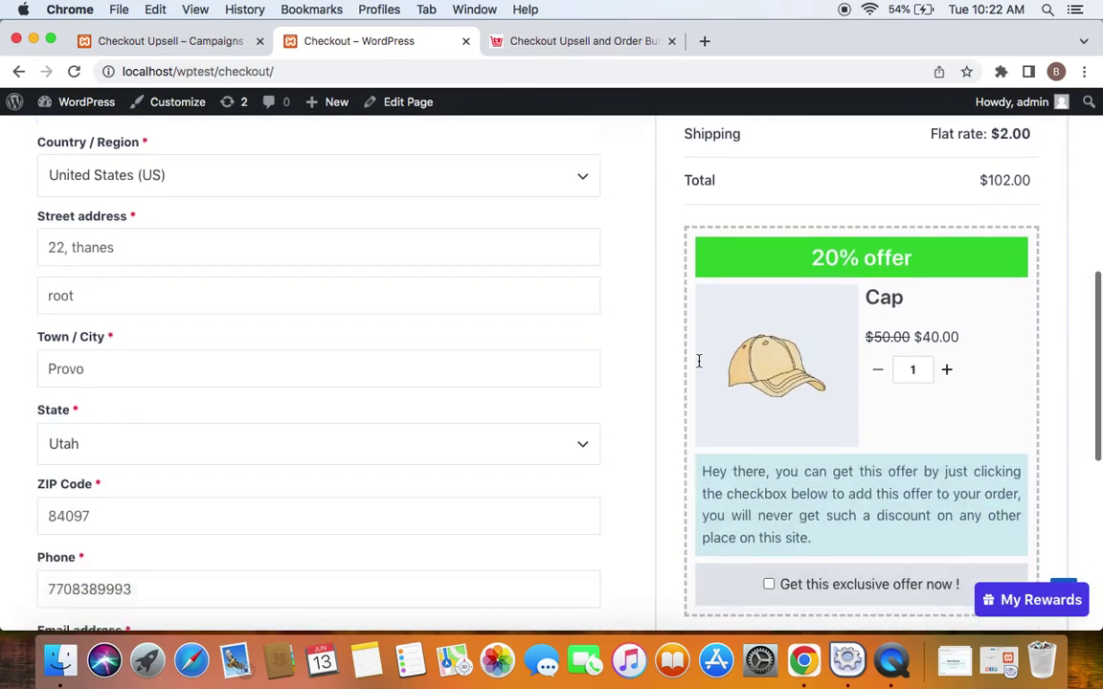
scroll(699, 361, "down", 1)
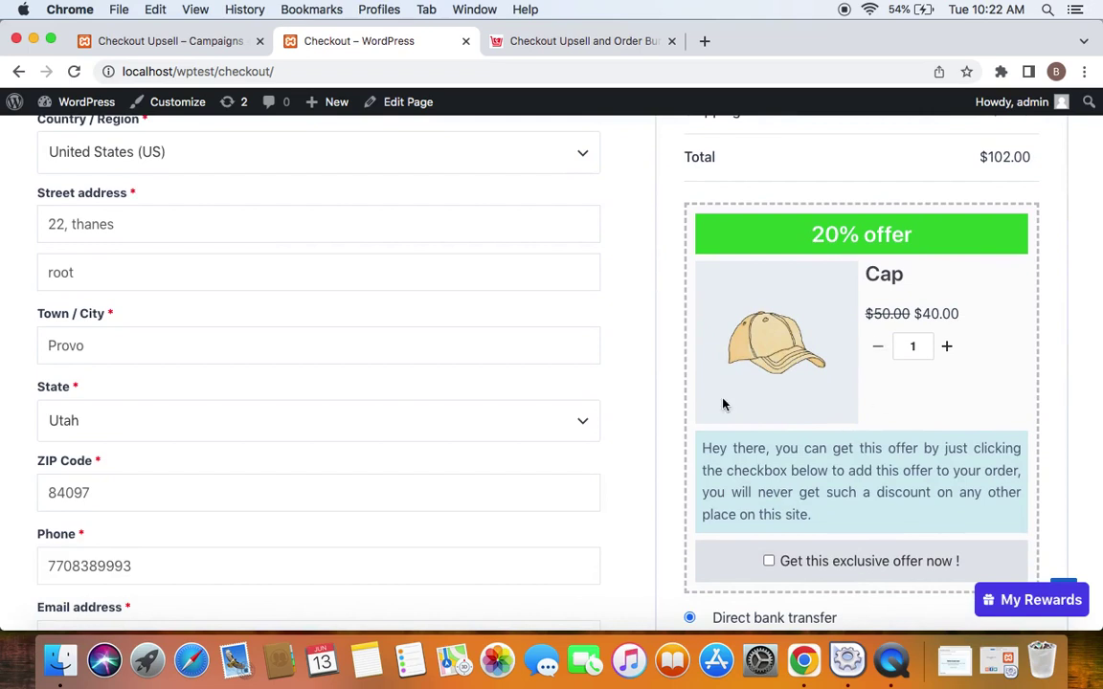
left_click(921, 341)
scroll(921, 342, "up", 10)
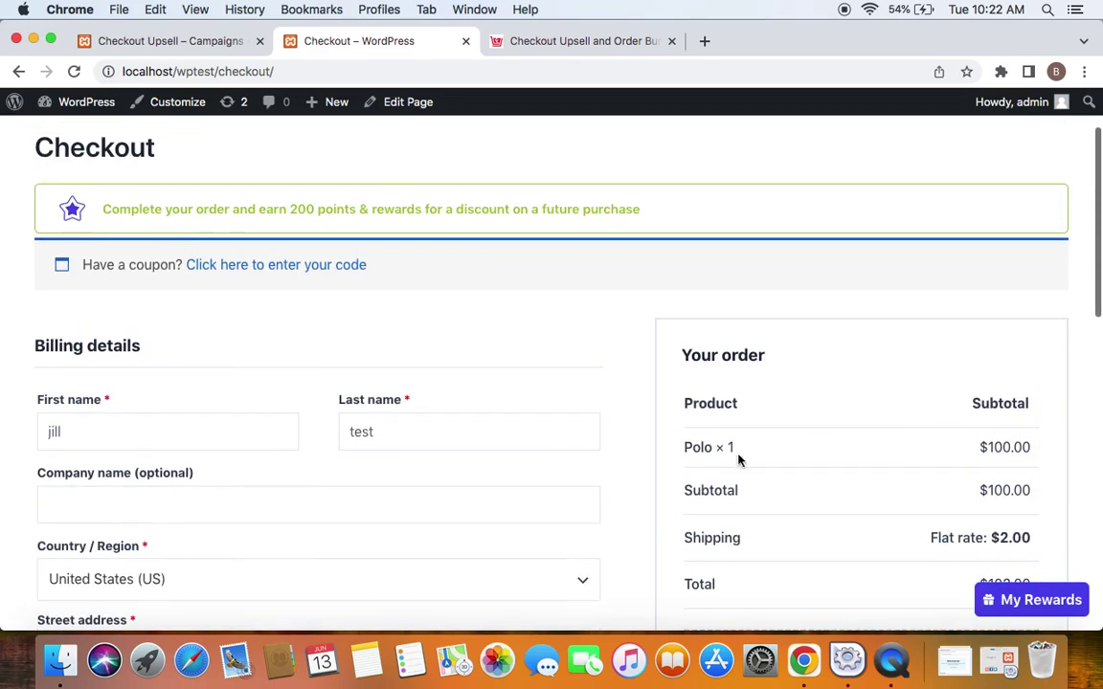
scroll(802, 464, "down", 10)
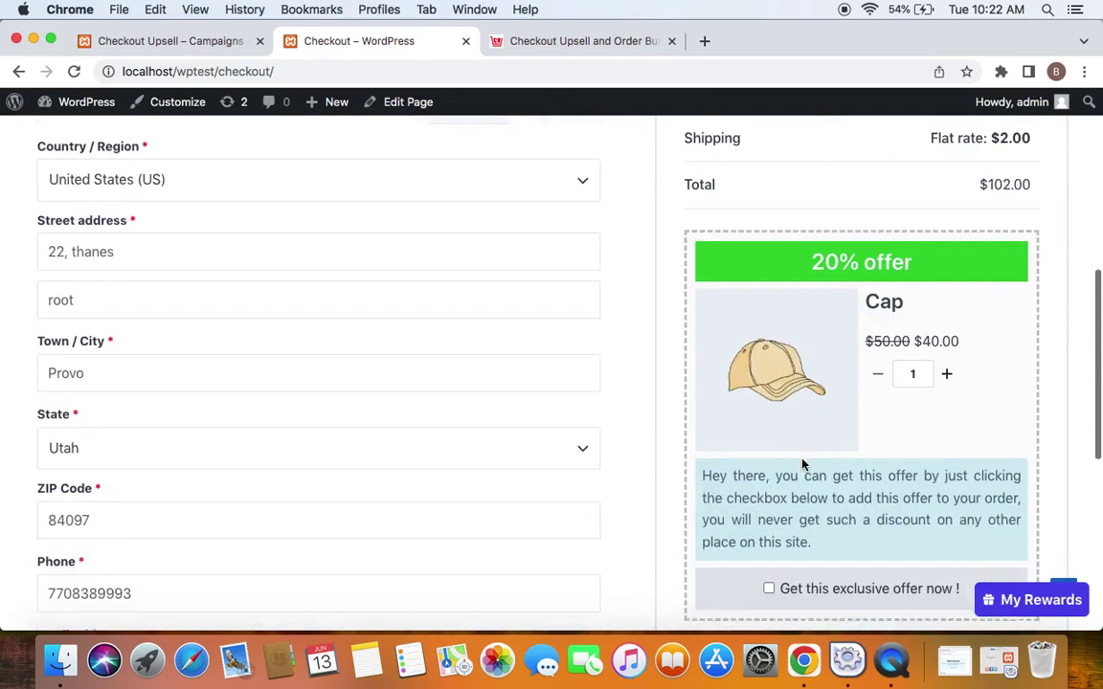
scroll(802, 459, "up", 2)
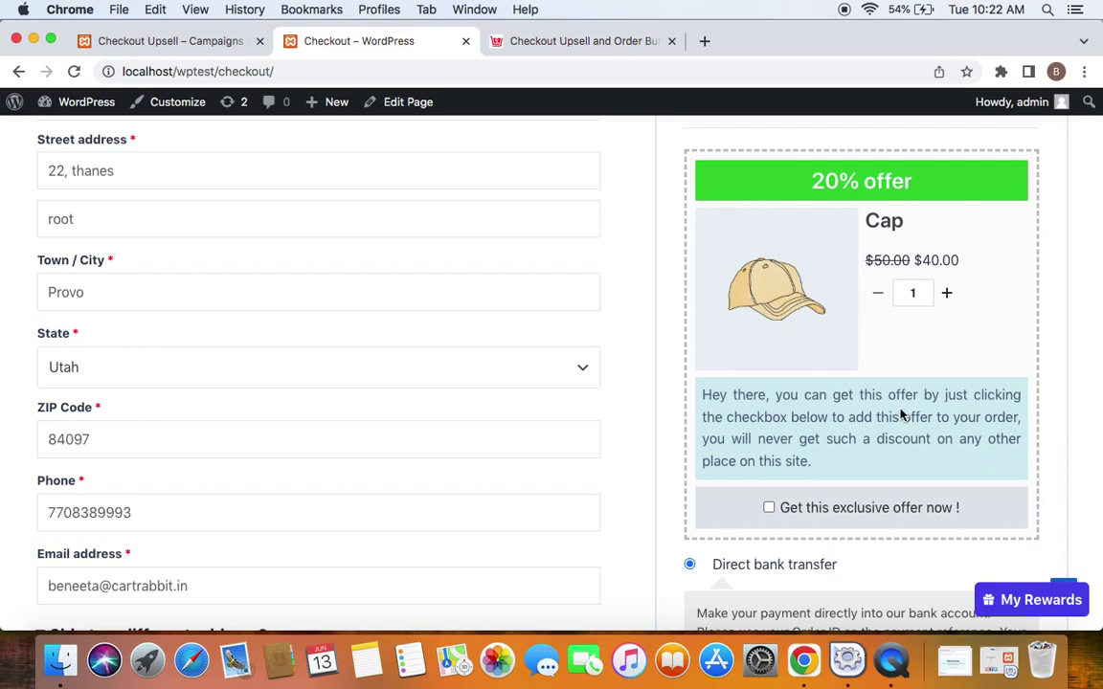
left_click(770, 509)
left_click(770, 508)
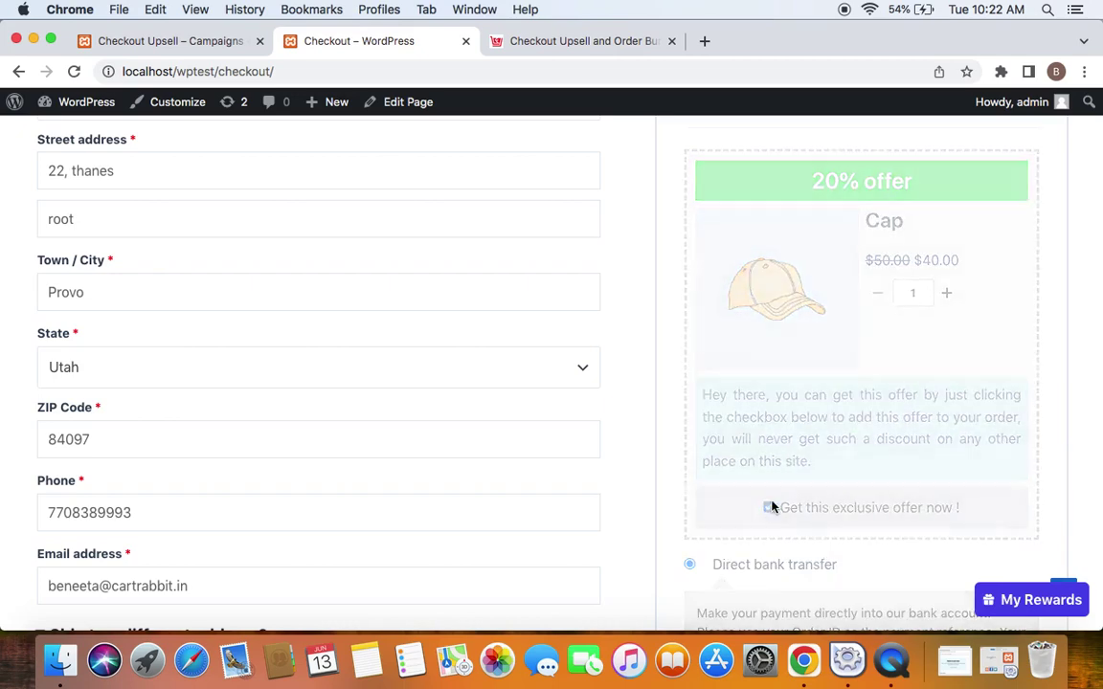